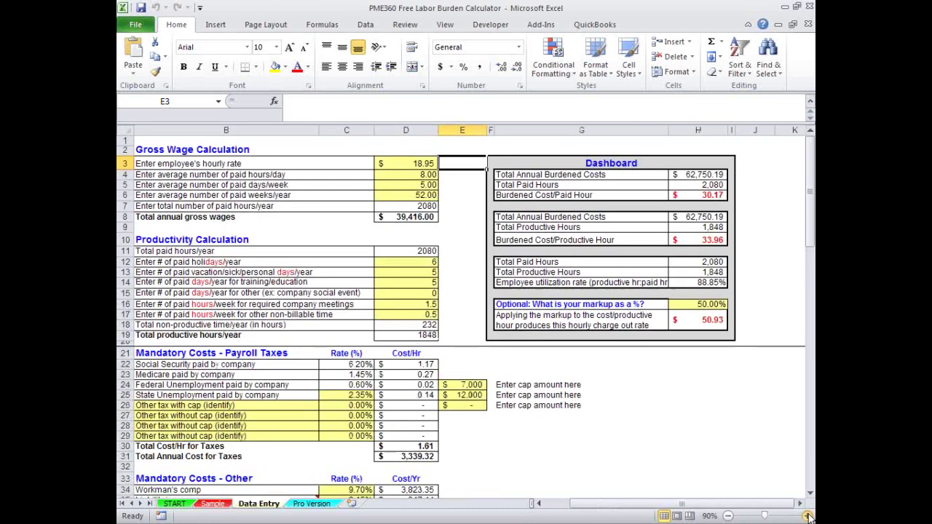
Set the employee's hourly rate to 22.50 in the Gross Wage Calculation
left_click(809, 516)
left_click_drag(632, 511, 619, 511)
left_click(431, 168)
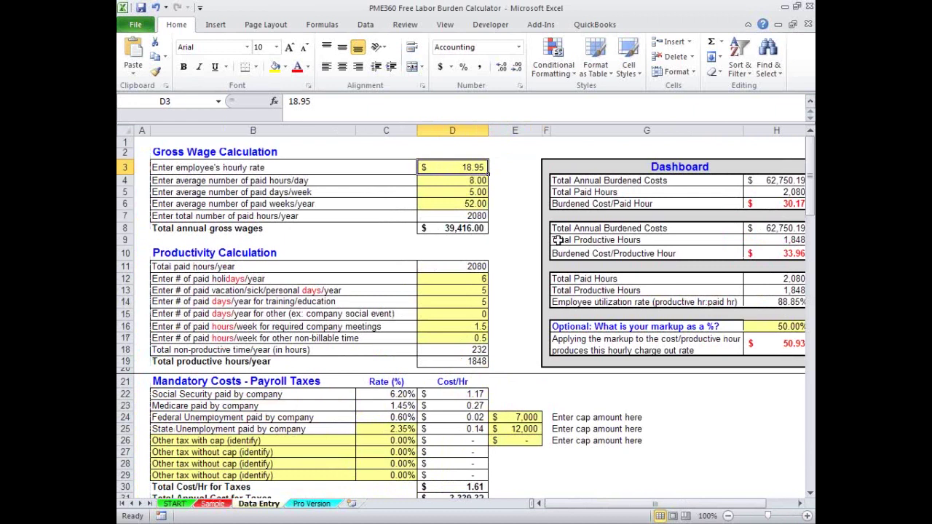
type("22.50")
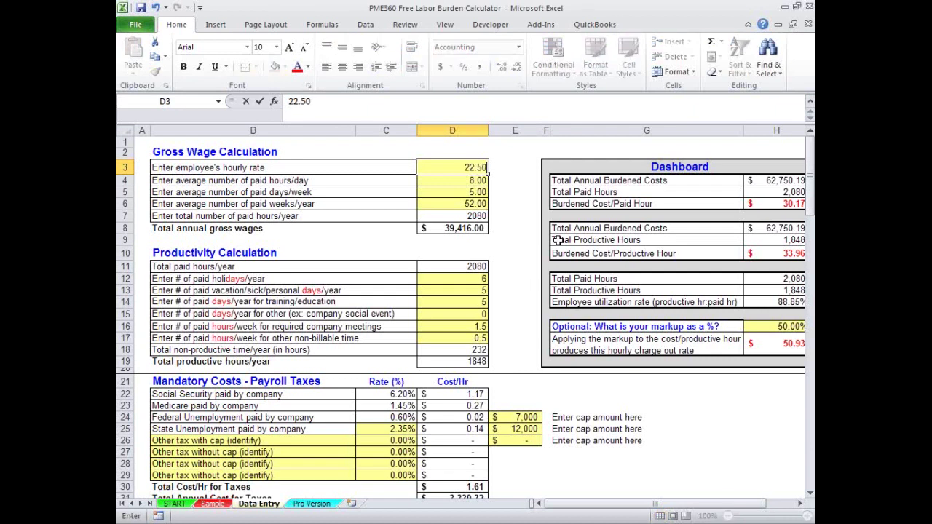
key("Tab")
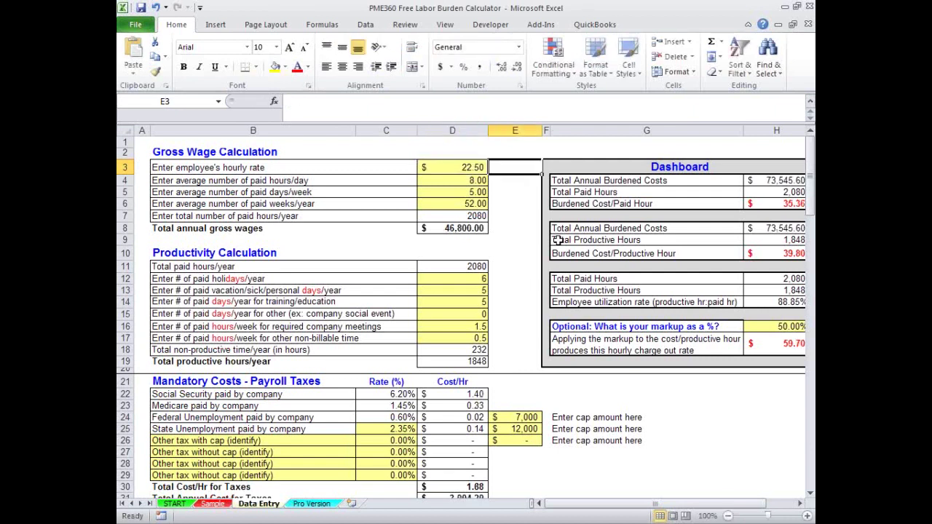
left_click(463, 217)
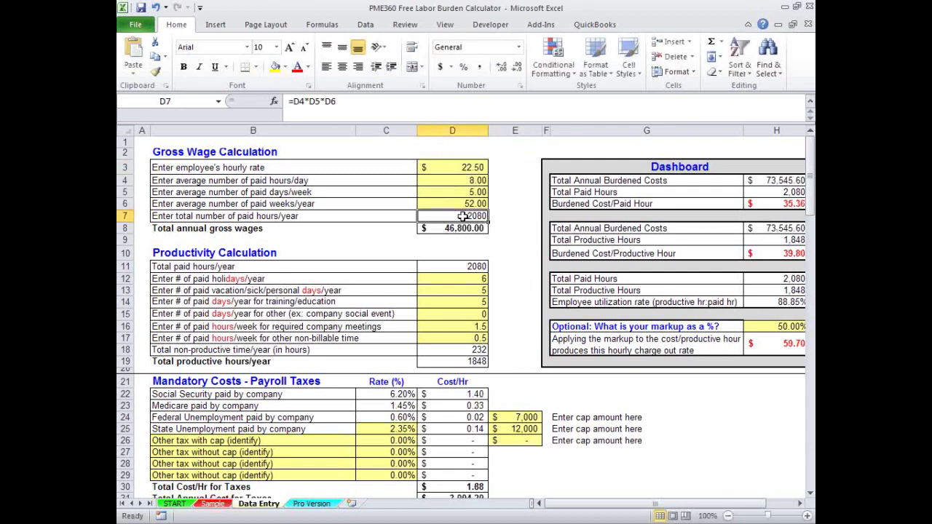
Set paid holidays per year to 3 and paid training/education days per year to 0 in the Productivity Calculation
left_click(457, 279)
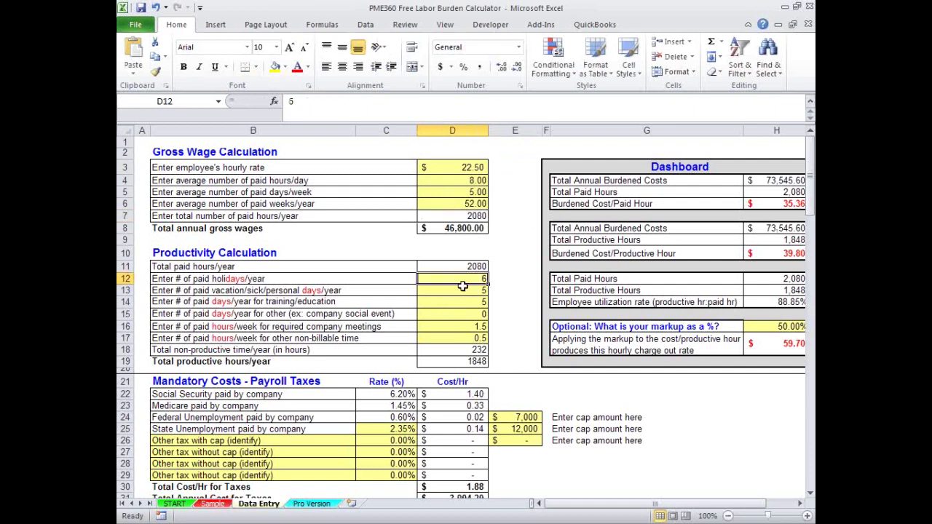
type("3")
key("Return")
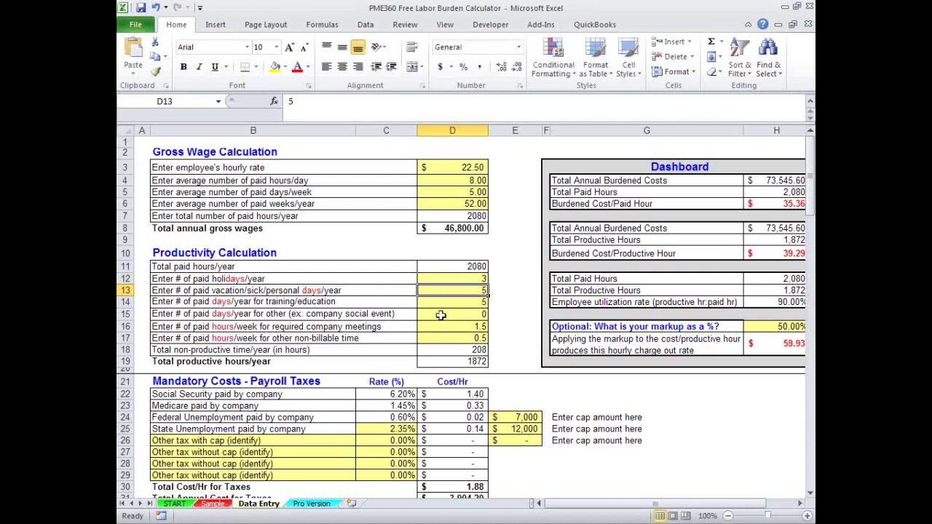
left_click(469, 303)
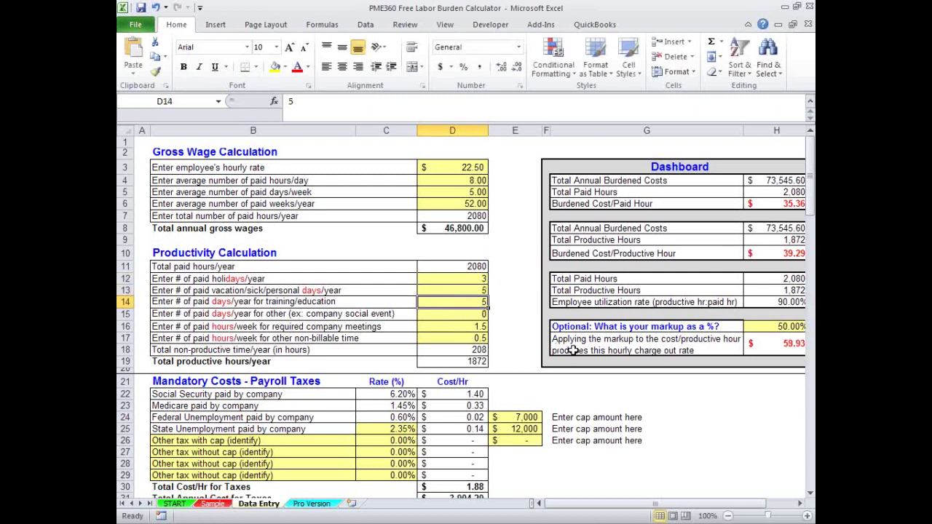
type("0")
key("Return")
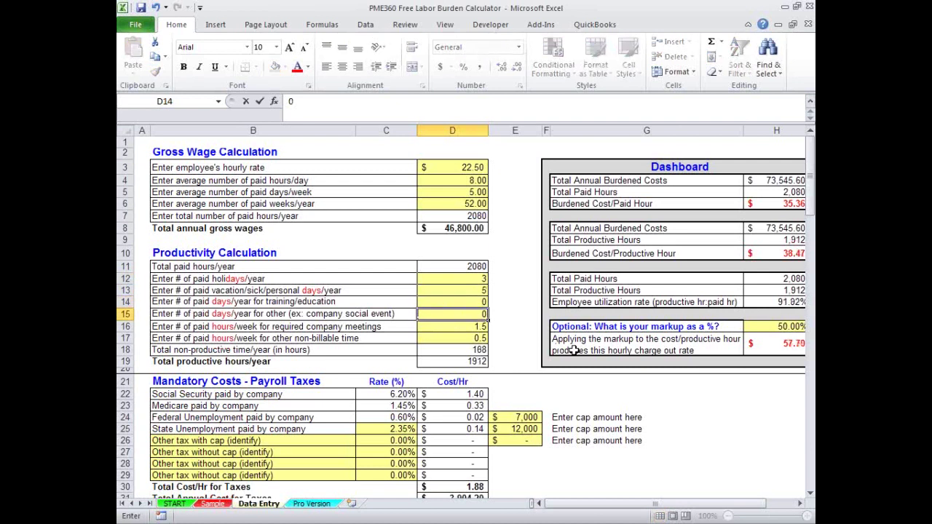
Set the paid hours per week for required company meetings to 0.5
left_click(450, 329)
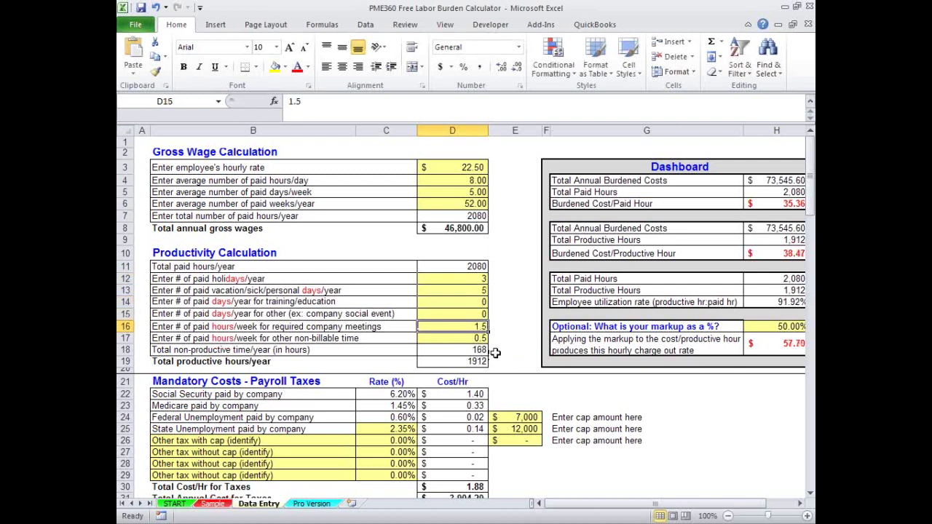
type("0.5")
key("Tab")
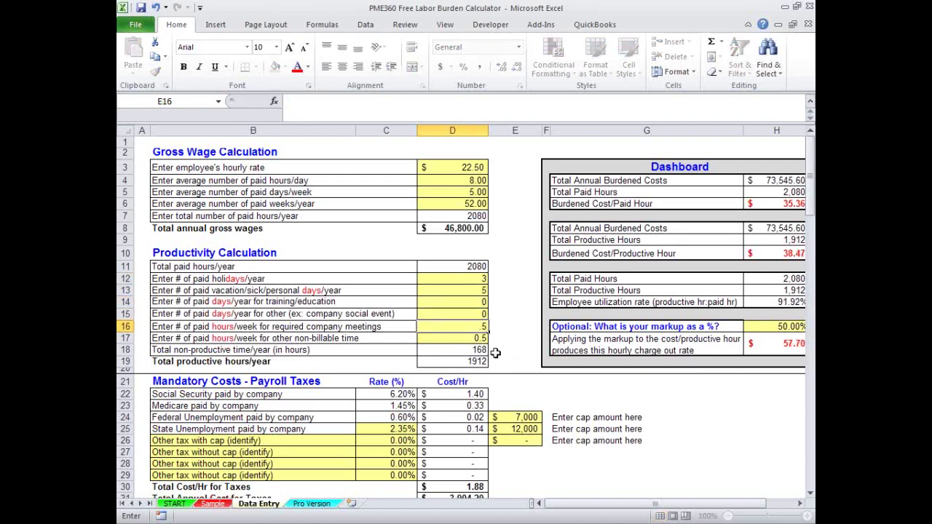
left_click(459, 339)
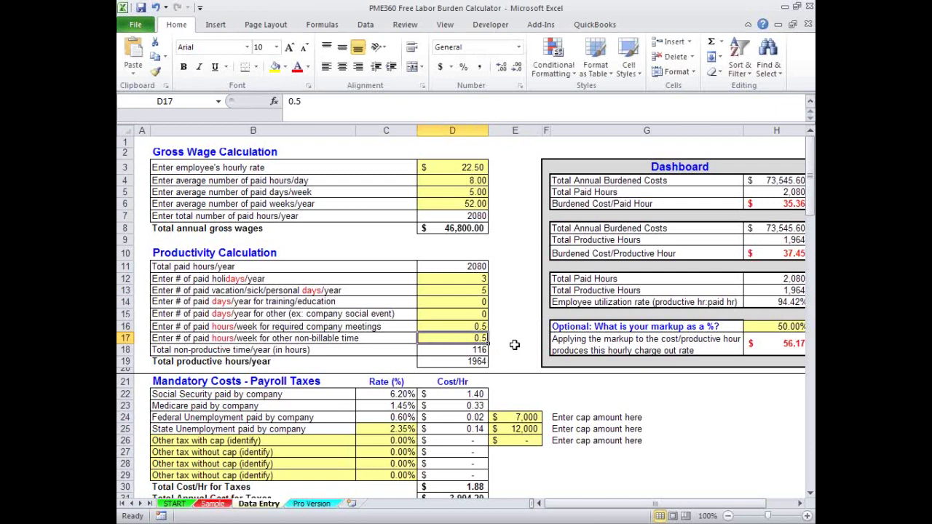
Review the payroll tax, other mandatory and voluntary costs, including health insurance, dental insurance and cell phone, down to the annual cost totals
scroll(514, 346, "down", 2)
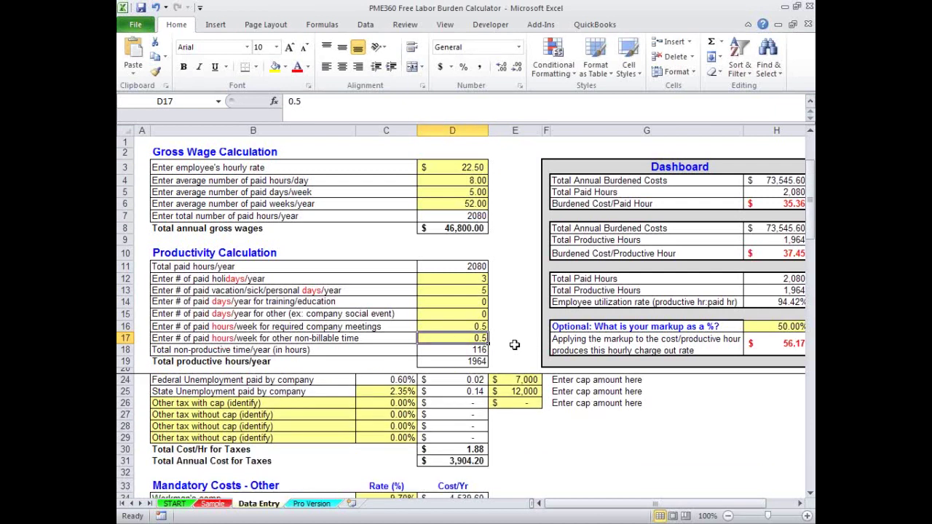
scroll(296, 376, "up", 2)
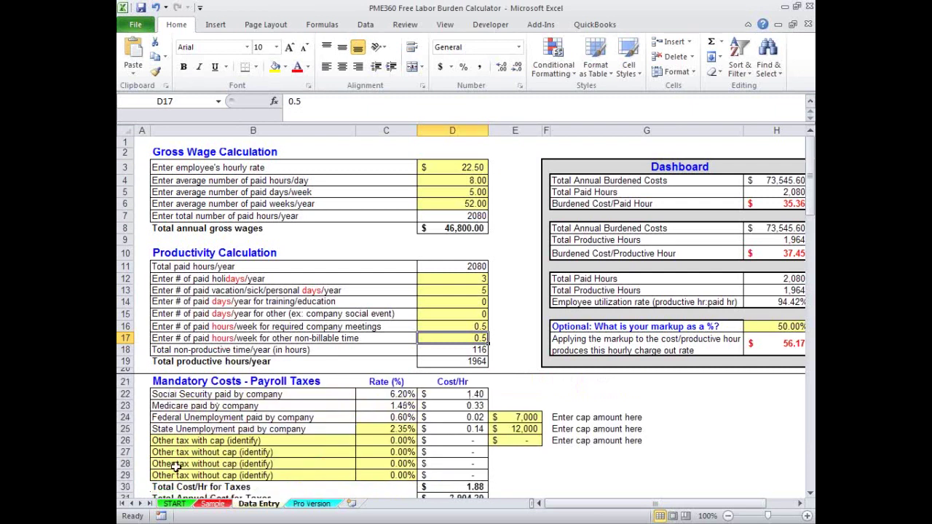
scroll(556, 416, "down", 1)
scroll(570, 417, "down", 2)
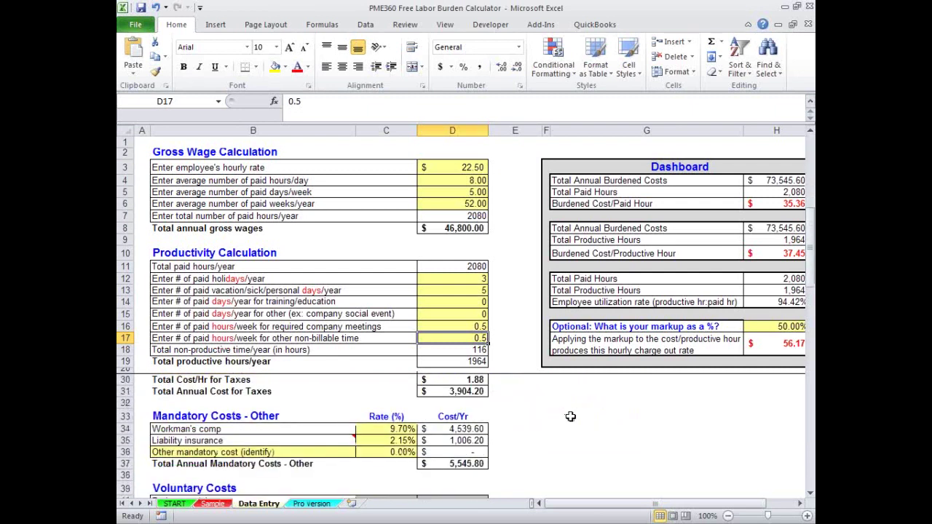
scroll(571, 417, "down", 3)
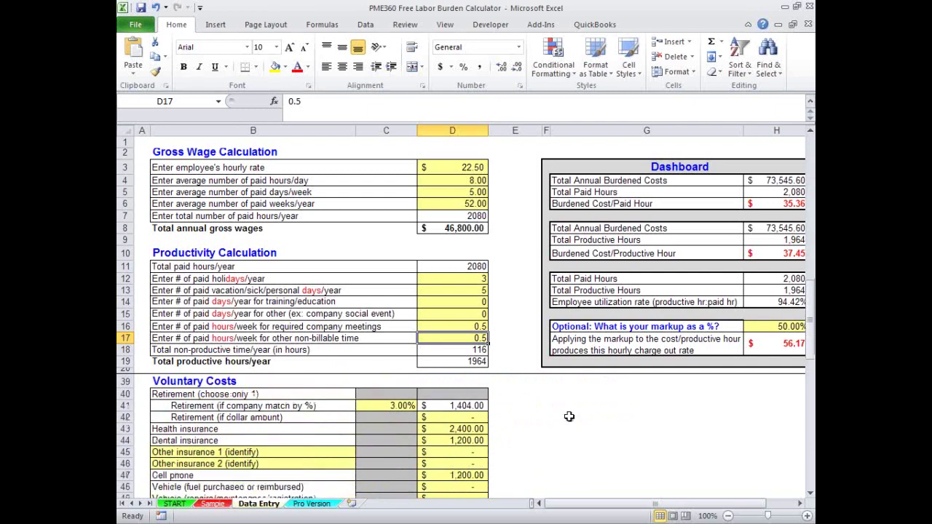
scroll(569, 417, "down", 1)
left_click(460, 392)
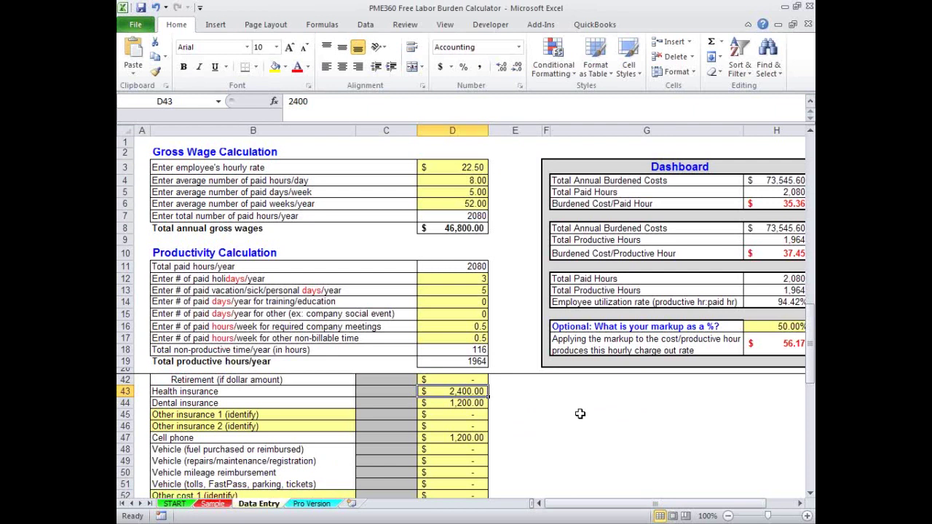
left_click(460, 404)
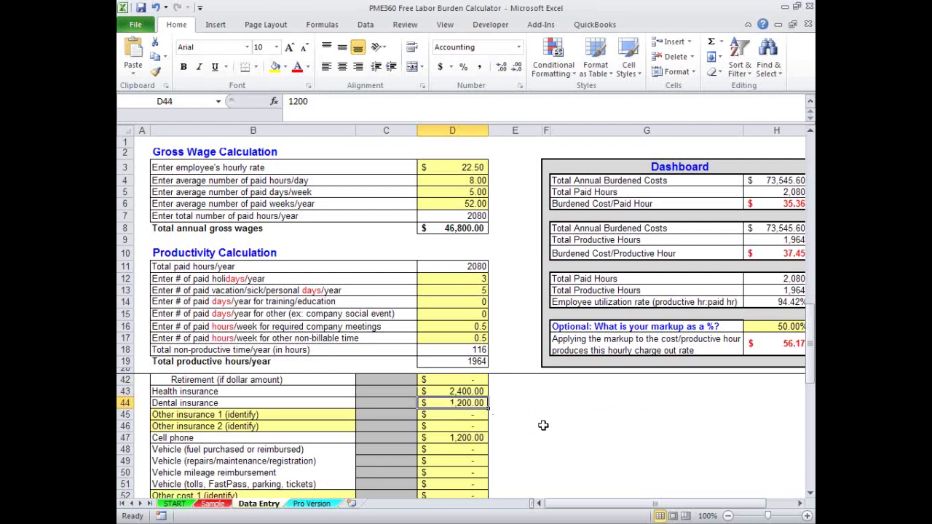
left_click(463, 438)
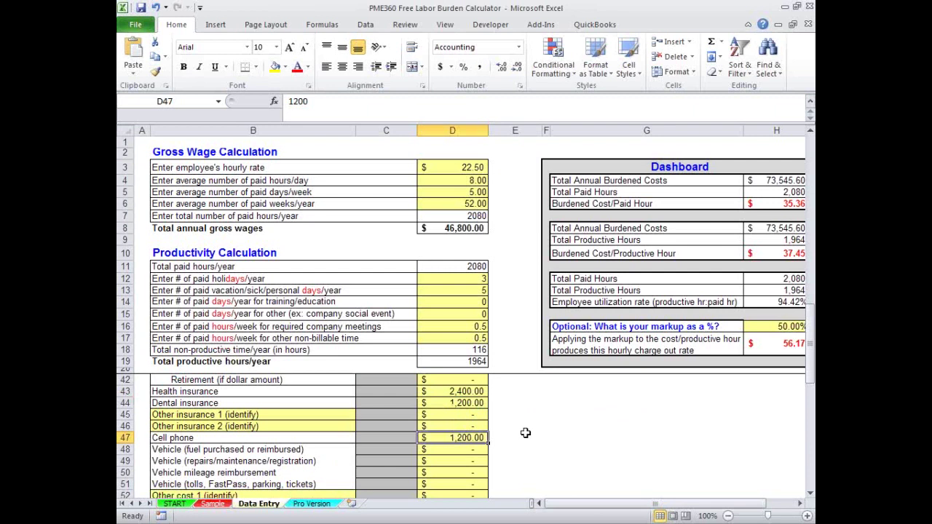
scroll(525, 433, "down", 3)
scroll(526, 432, "down", 2)
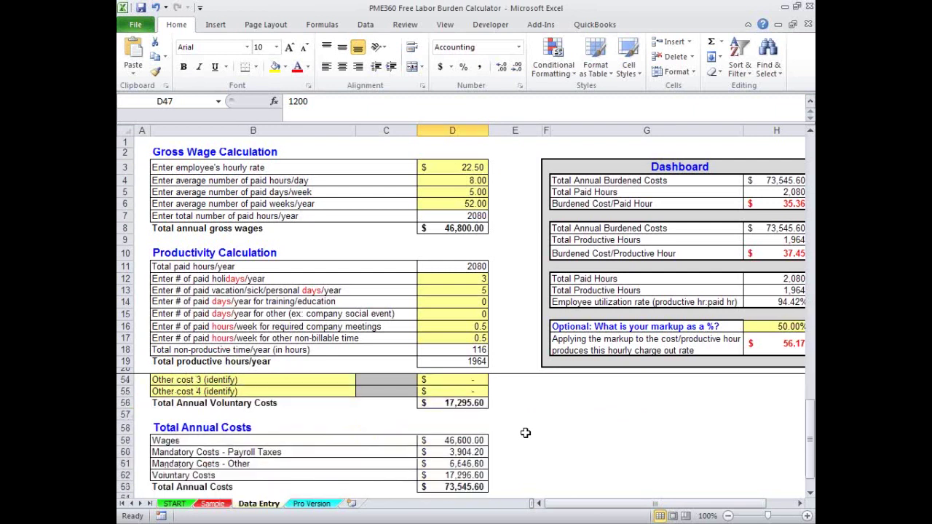
Compare the Dashboard's burdened cost per paid hour with its burdened cost per productive hour, checking the hourly rate and productive hours behind them
left_click_drag(715, 512, 741, 512)
left_click(440, 168)
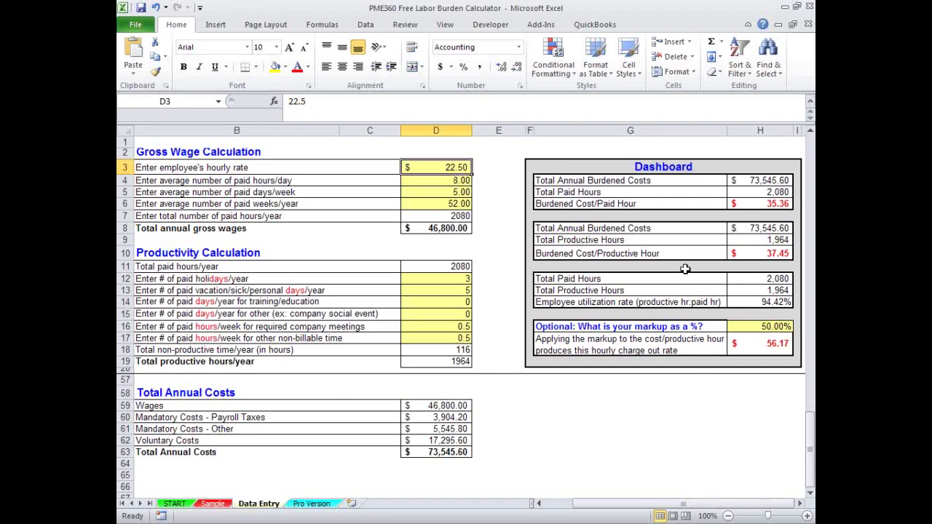
left_click(807, 516)
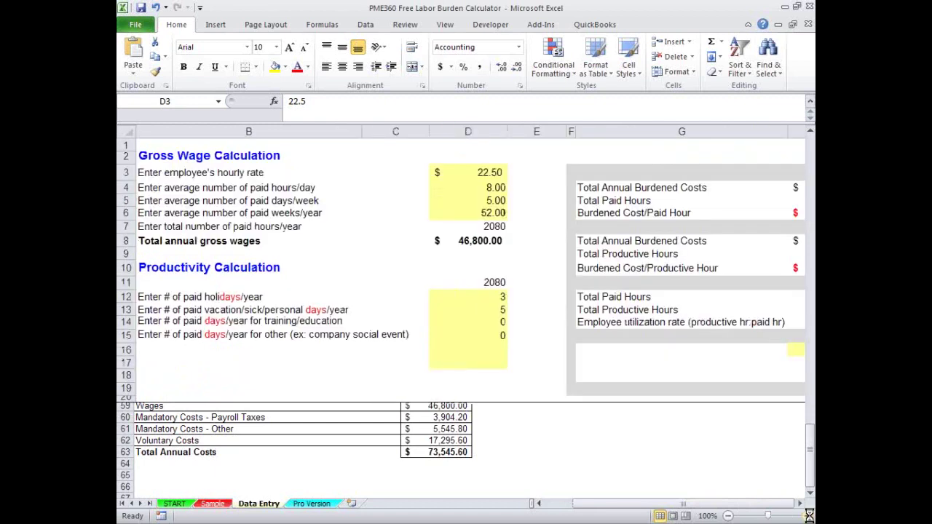
left_click(807, 516)
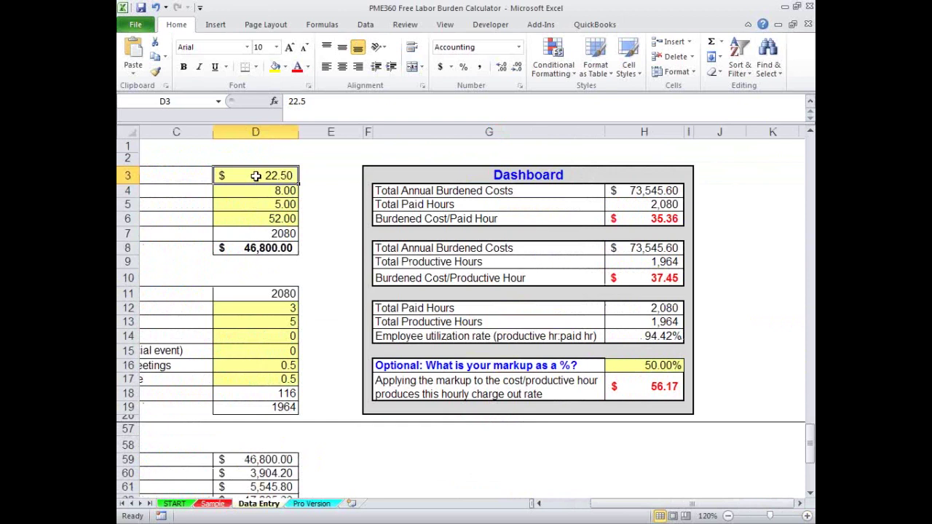
left_click(628, 193)
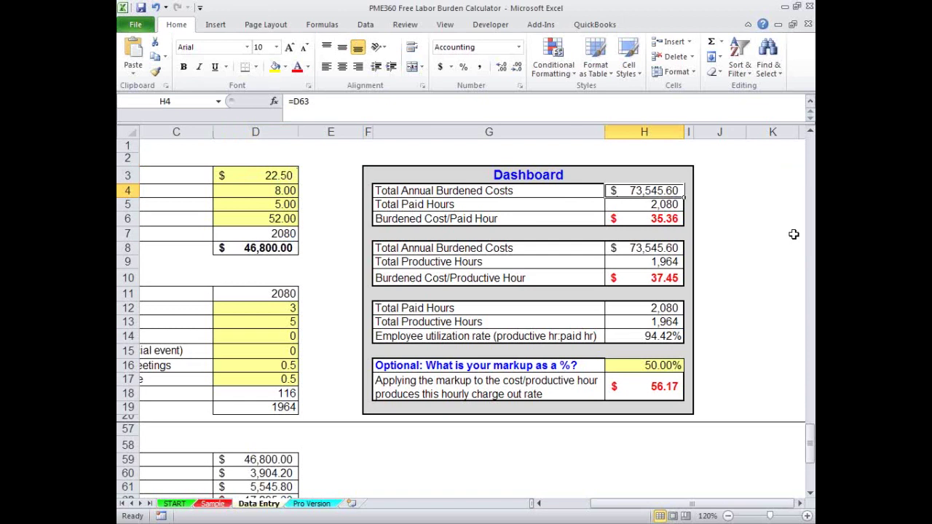
left_click(639, 221)
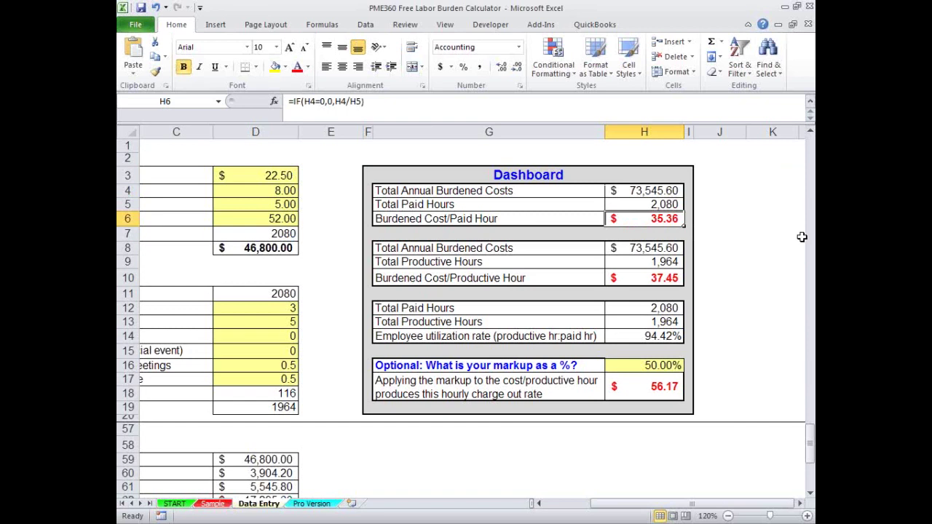
left_click(632, 251)
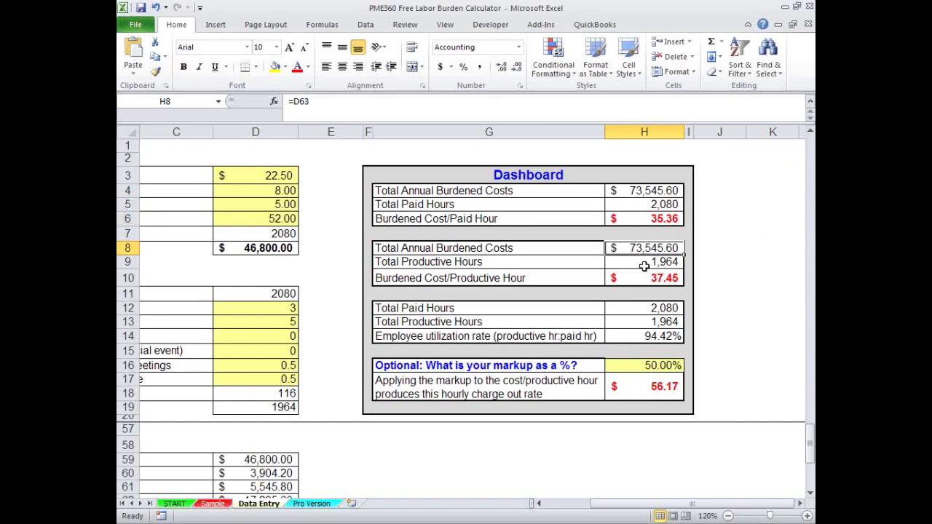
left_click(270, 408)
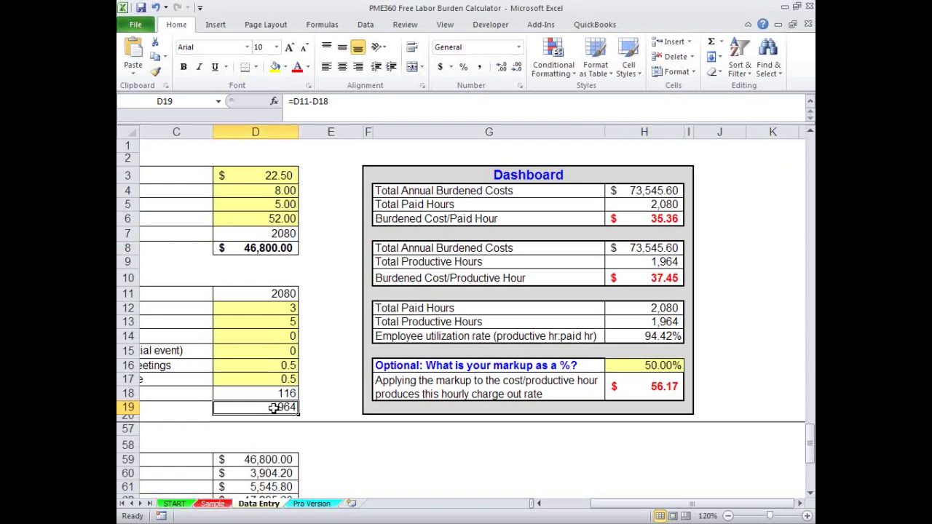
left_click(655, 279)
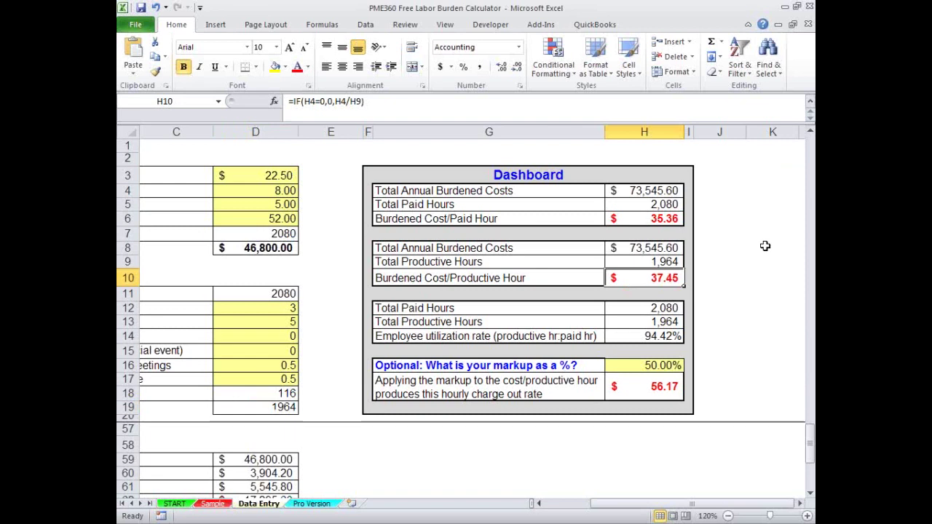
left_click(668, 214)
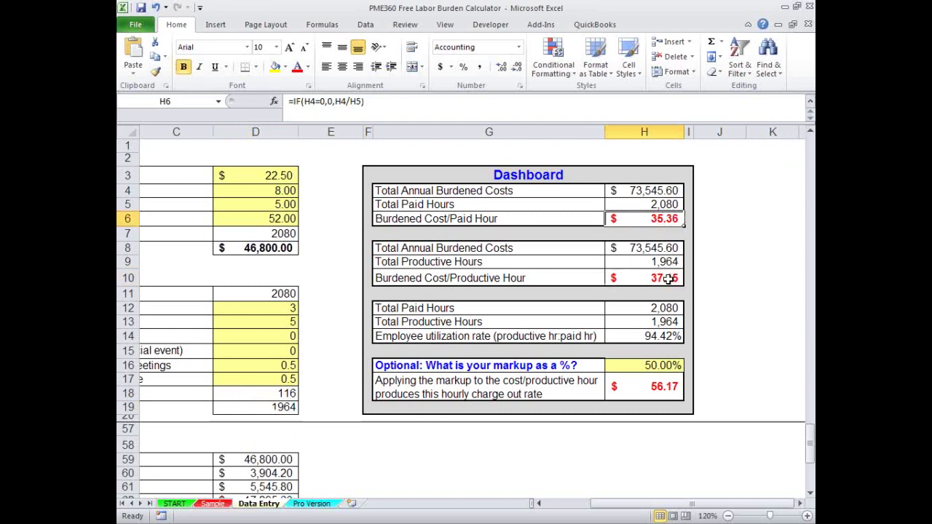
left_click(668, 279)
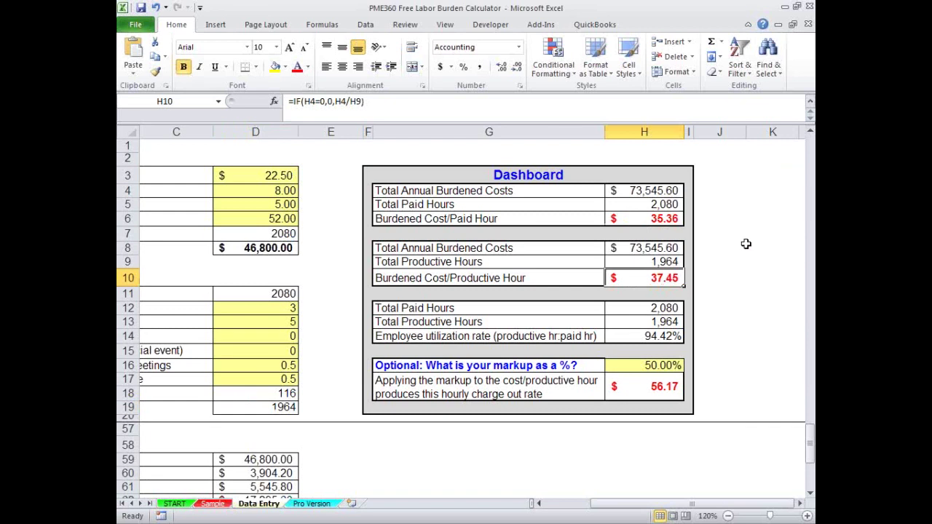
Examine the Dashboard's employee utilization rate and the holiday, vacation, meeting and non-billable time entries that determine it
left_click(641, 311)
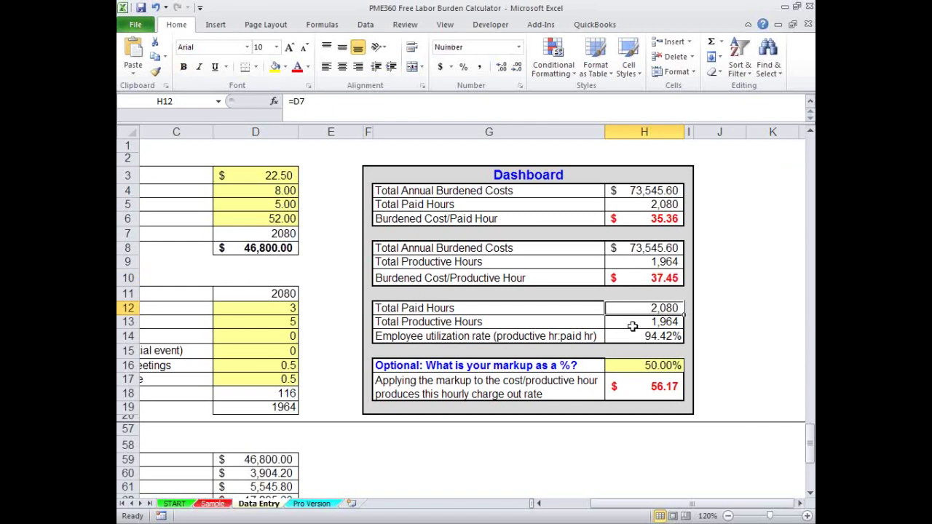
left_click(633, 322)
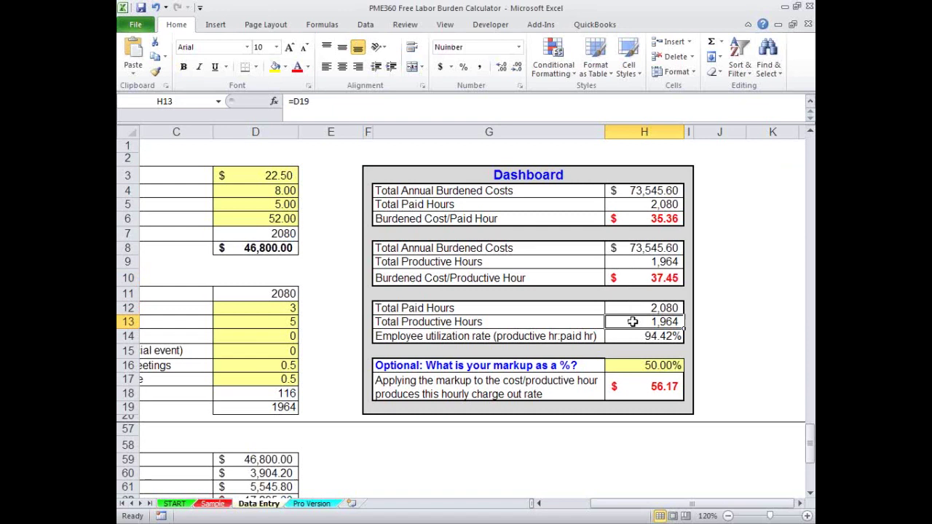
left_click(625, 335)
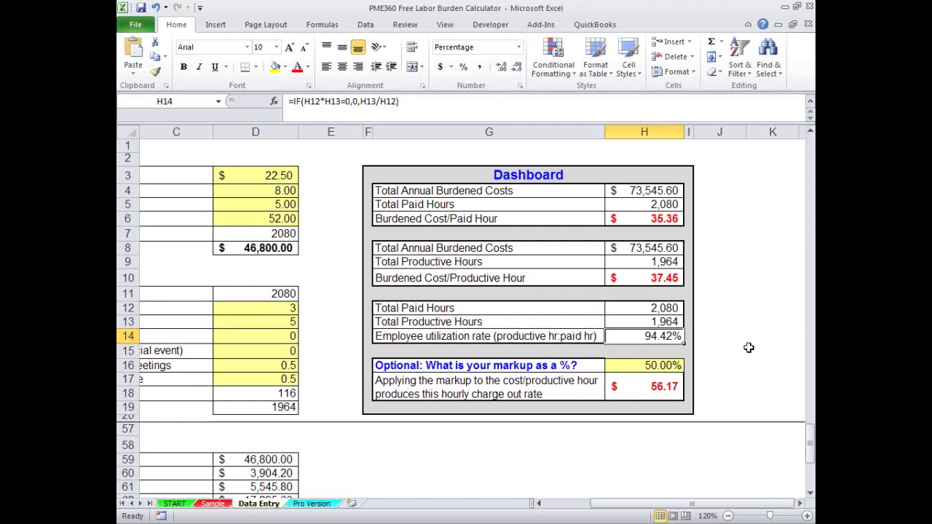
left_click_drag(617, 509, 596, 508)
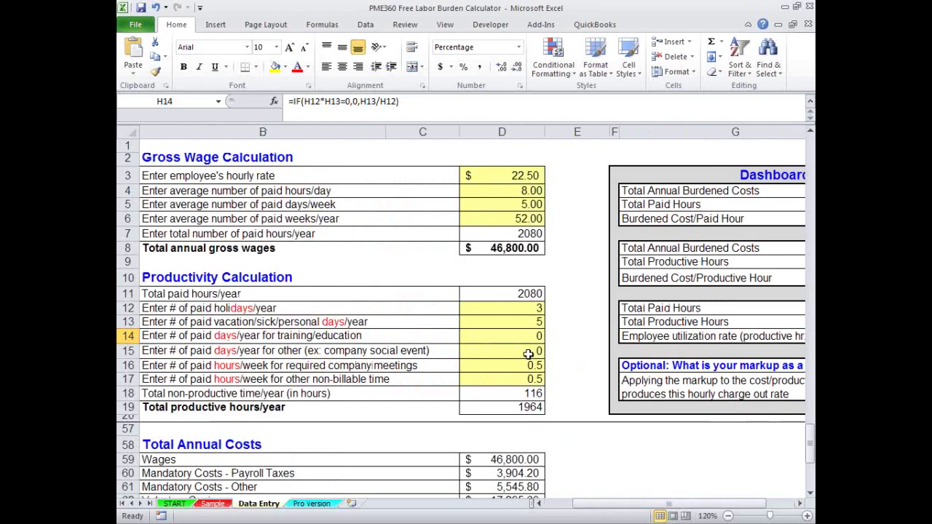
left_click(510, 310)
left_click(509, 322)
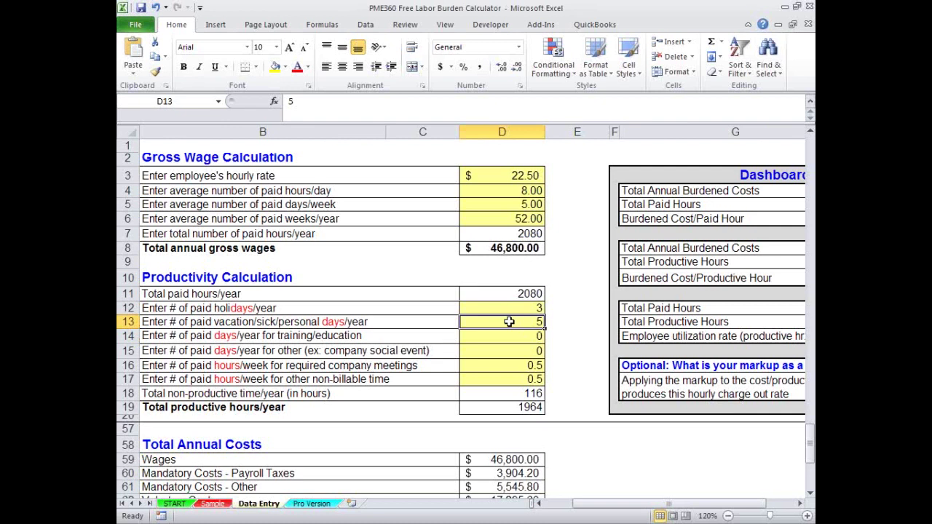
left_click(504, 369)
left_click(506, 379)
left_click(505, 372)
left_click(507, 377)
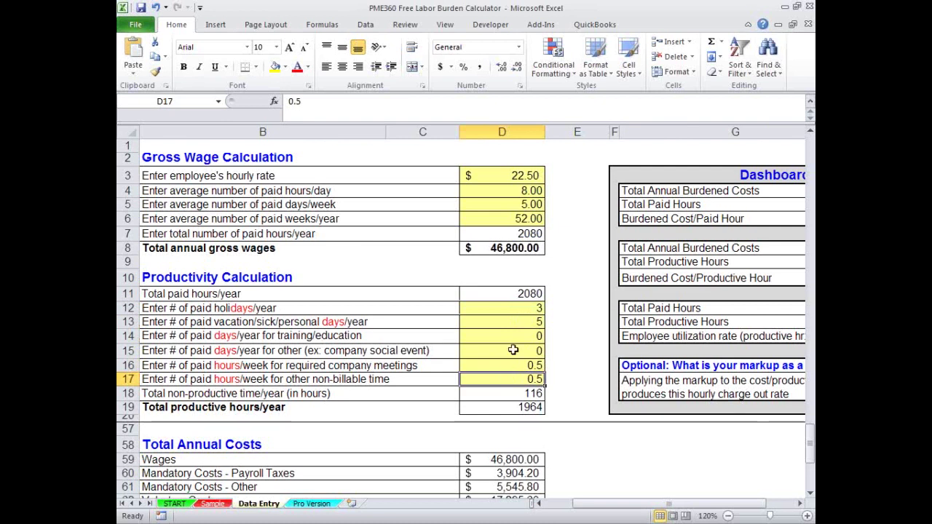
Examine how the Dashboard's markup percentage and burdened cost per productive hour produce the hourly charge out rate
left_click(509, 368)
left_click_drag(647, 505, 683, 510)
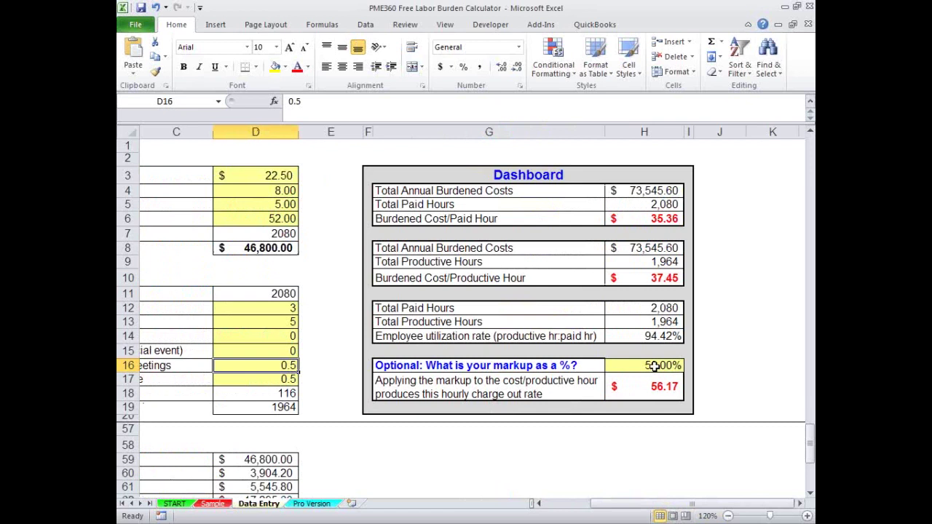
left_click(646, 279)
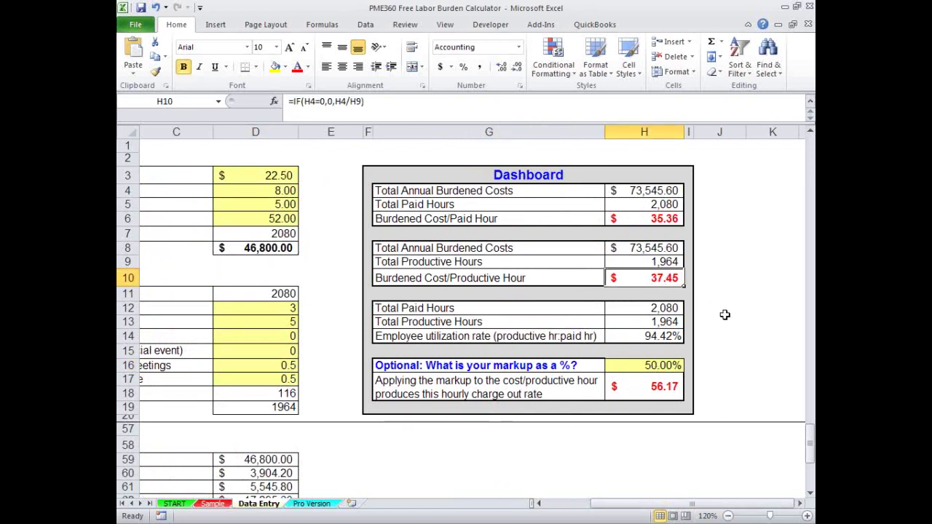
left_click(631, 368)
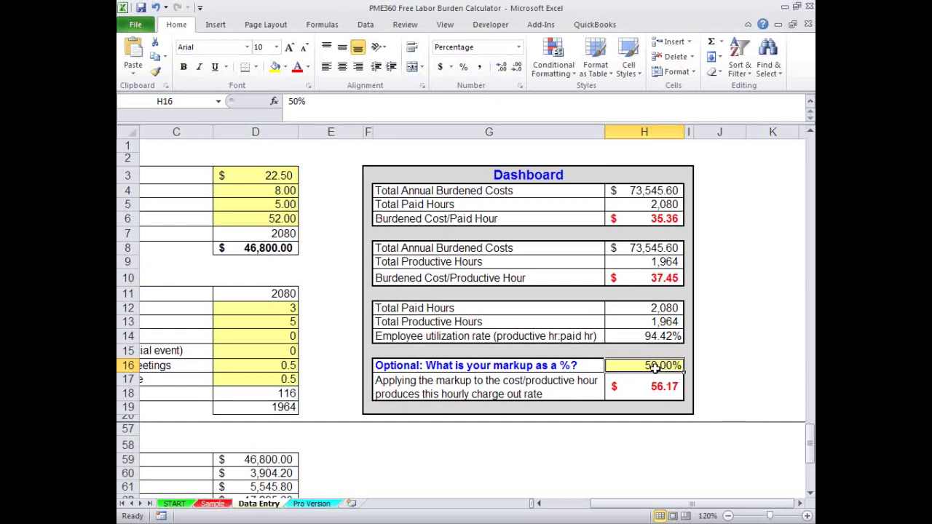
left_click(655, 280)
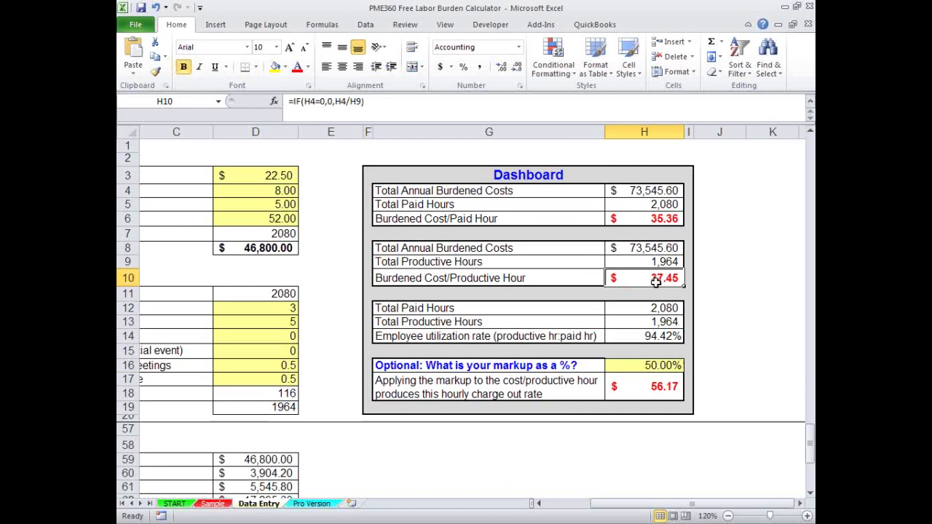
left_click(647, 386)
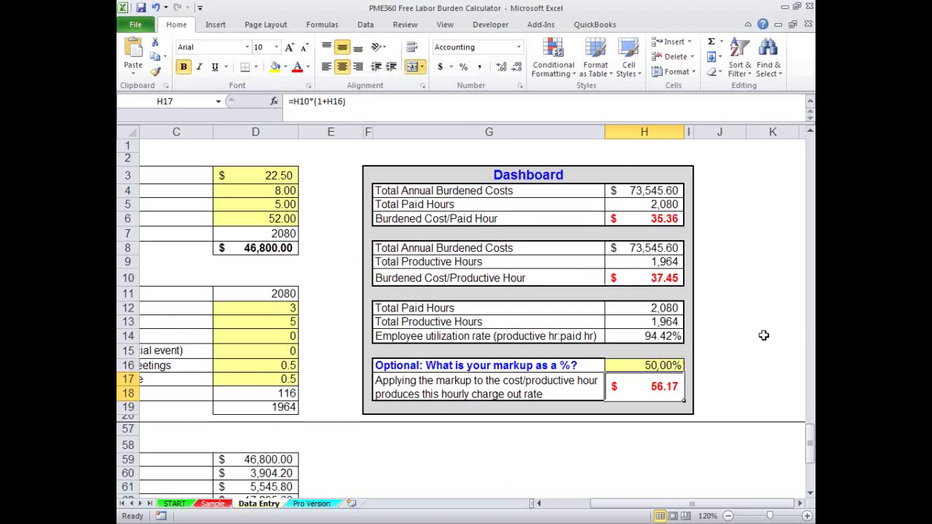
Set the Dashboard's markup to 42% and compare the charge out rate with the burdened cost per productive hour and the employee's hourly rate
left_click(652, 367)
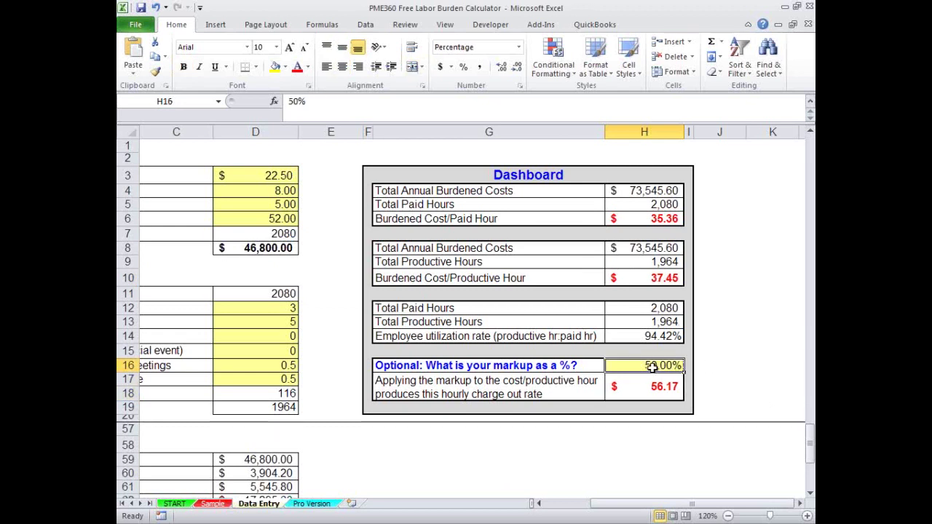
type("42")
key("Tab")
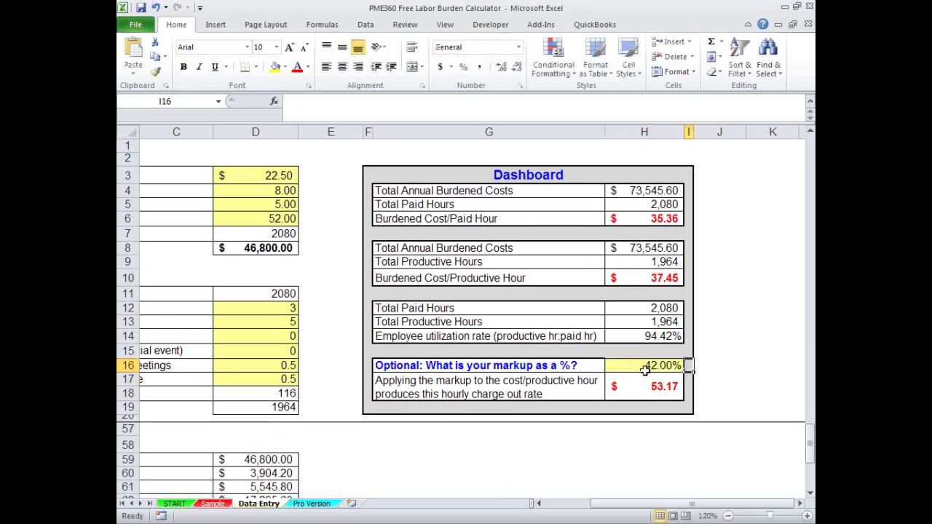
left_click(753, 378)
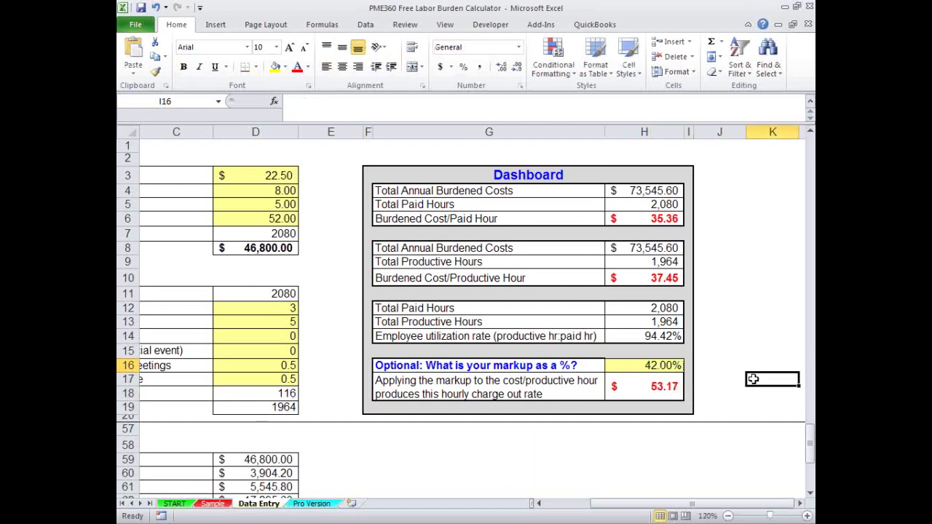
left_click(646, 280)
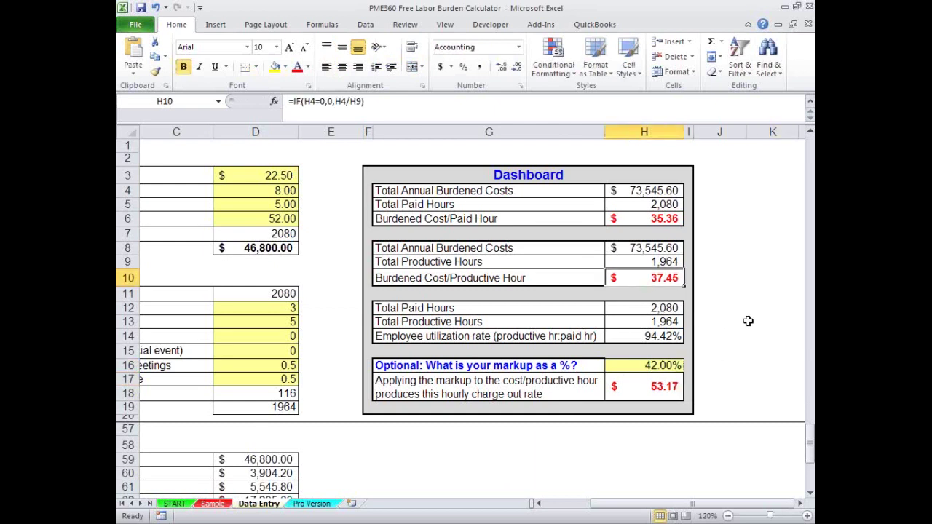
left_click(256, 176)
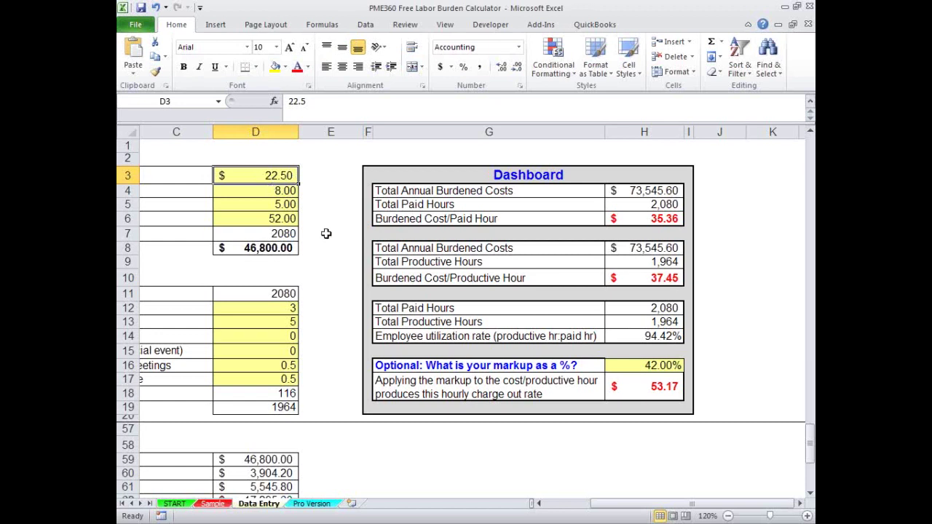
Try successively lower Dashboard markups of 30%, 27%, 22% and 21% to test their effect on the hourly charge out rate
left_click(635, 368)
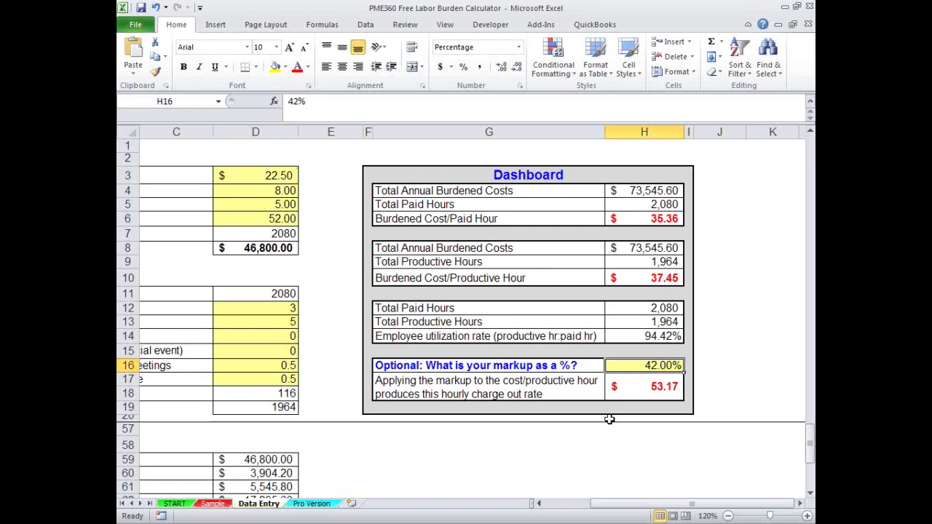
type("30")
key("Return")
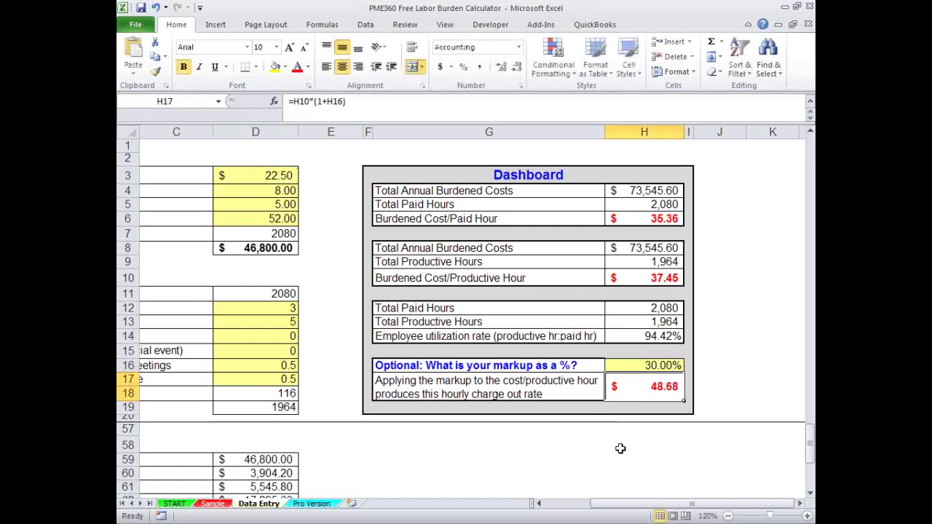
left_click(639, 370)
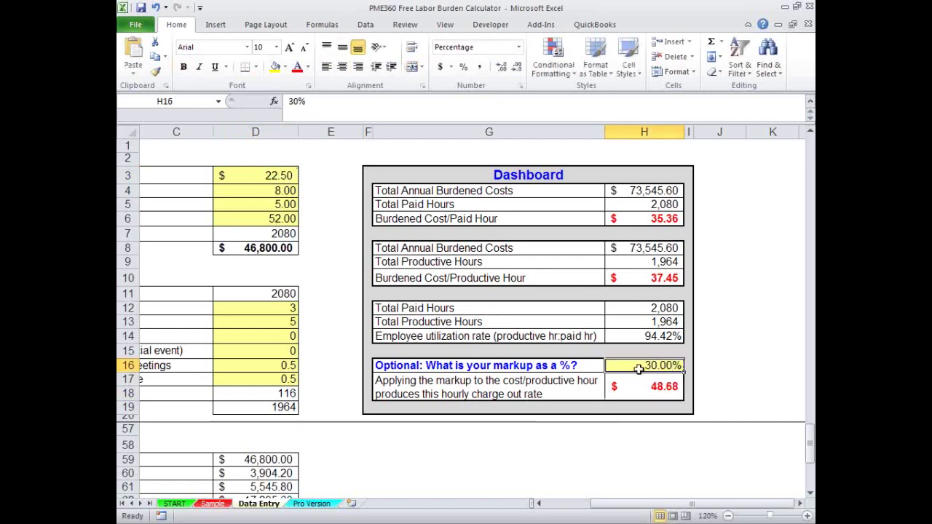
type("27")
key("Tab")
left_click(638, 370)
type("22")
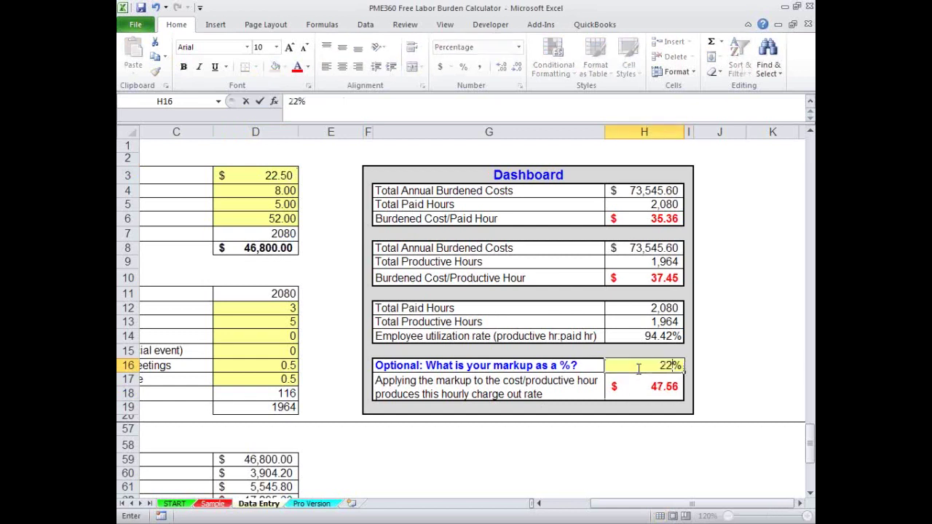
key("Tab")
left_click(651, 363)
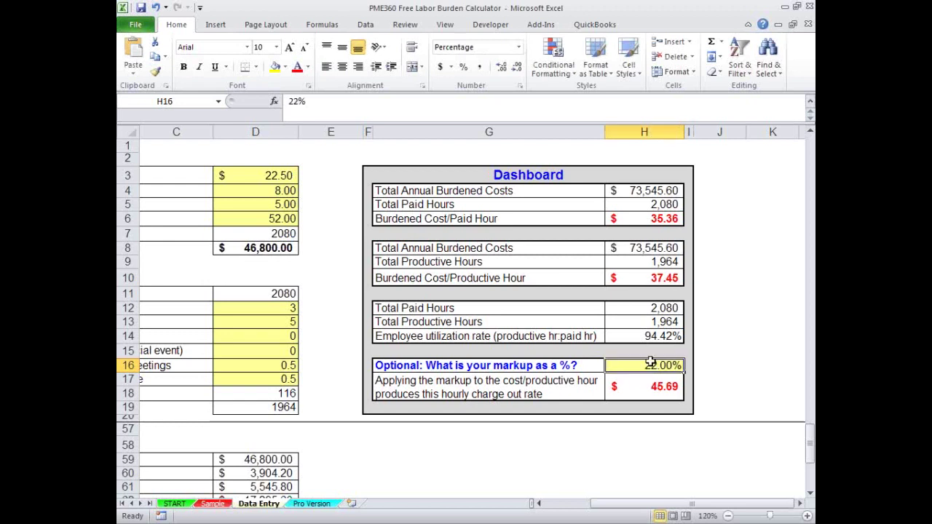
type("21")
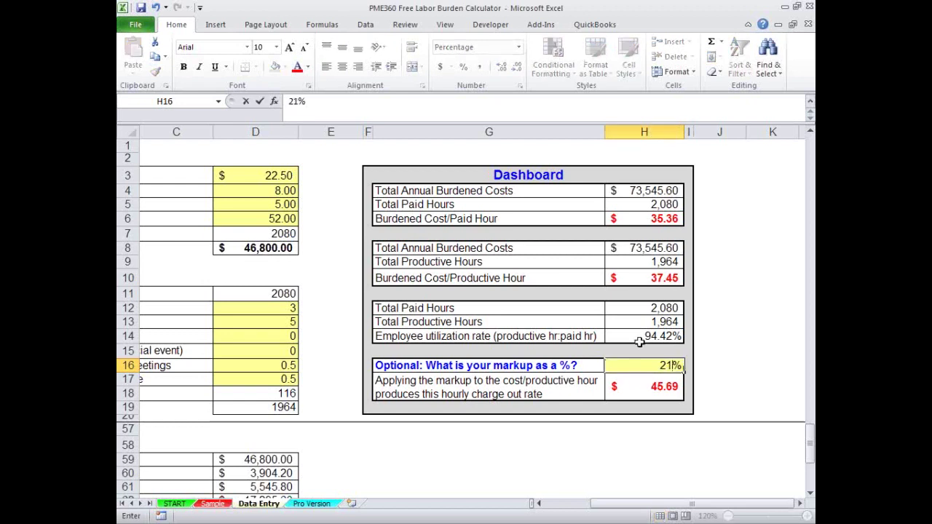
key("Tab")
Set the Dashboard's markup to 20% and check the employee's hourly rate behind the charge out rate
left_click(649, 366)
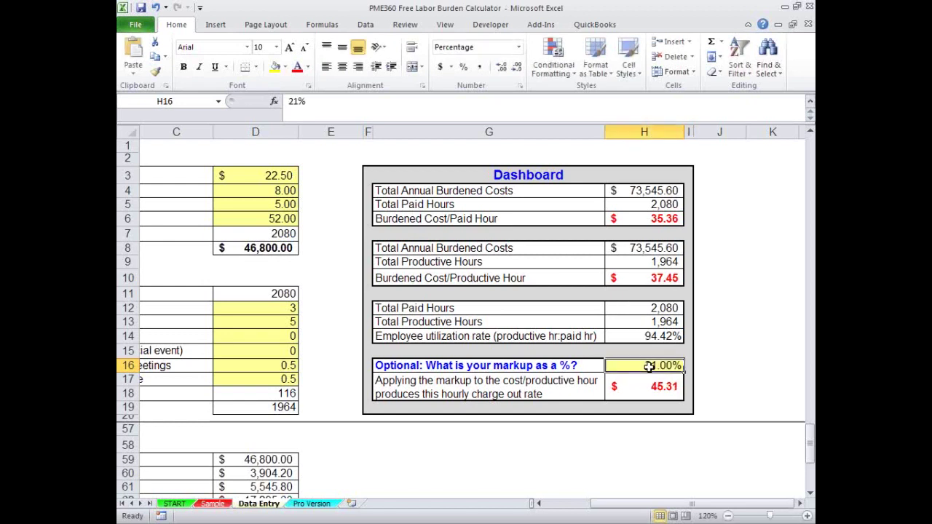
type("20")
key("Tab")
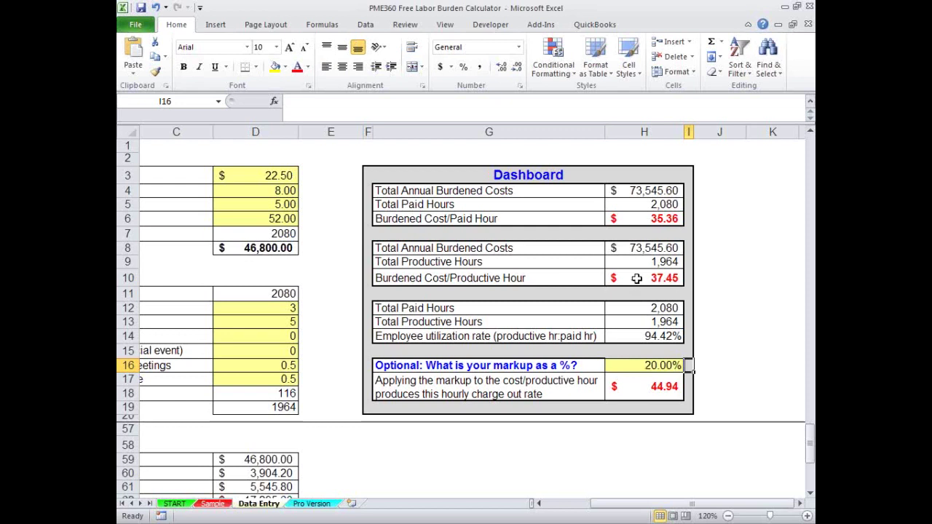
left_click(237, 174)
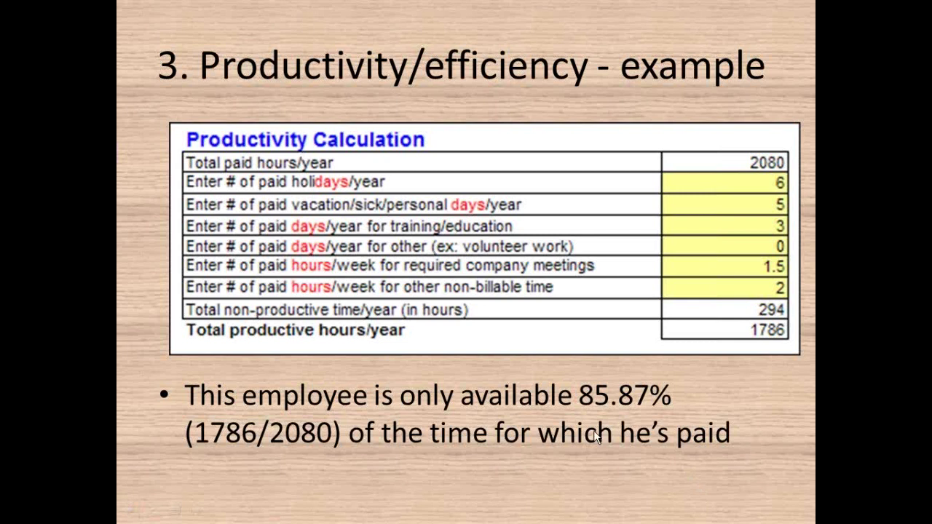
left_click(594, 430)
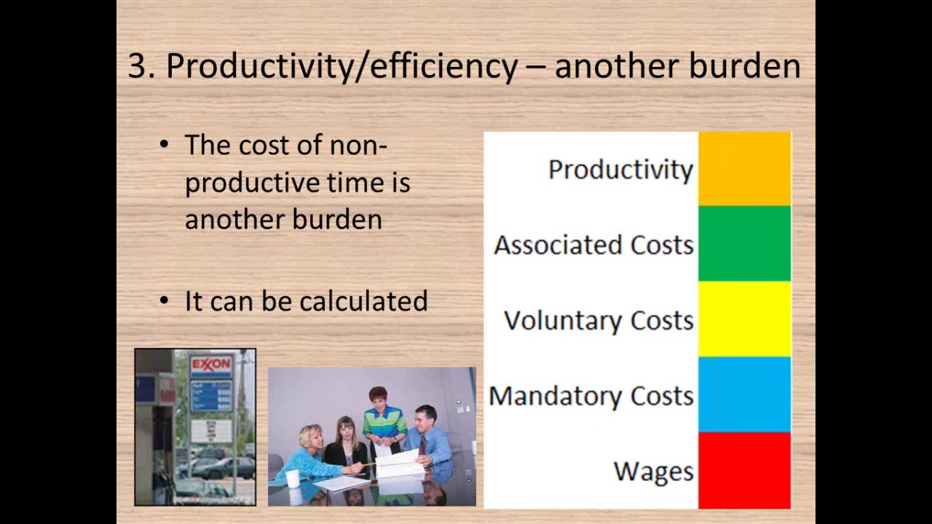
left_click(403, 407)
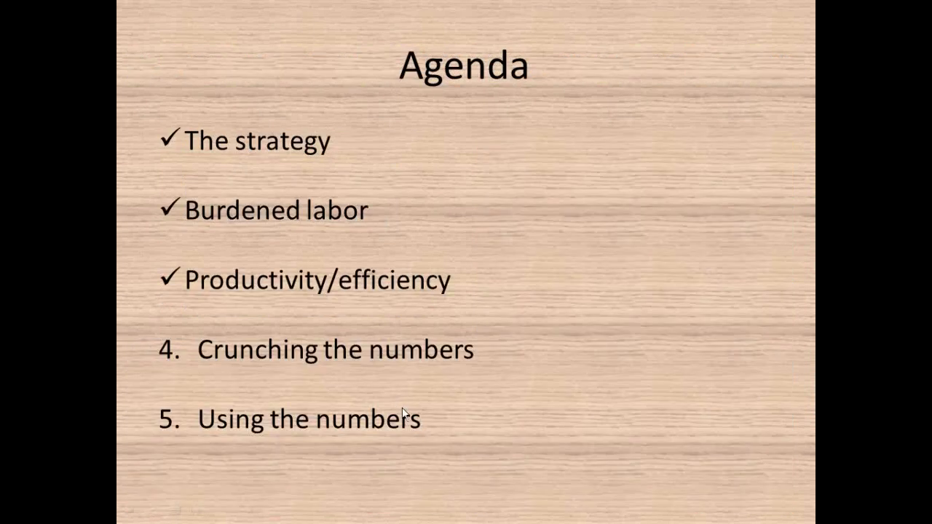